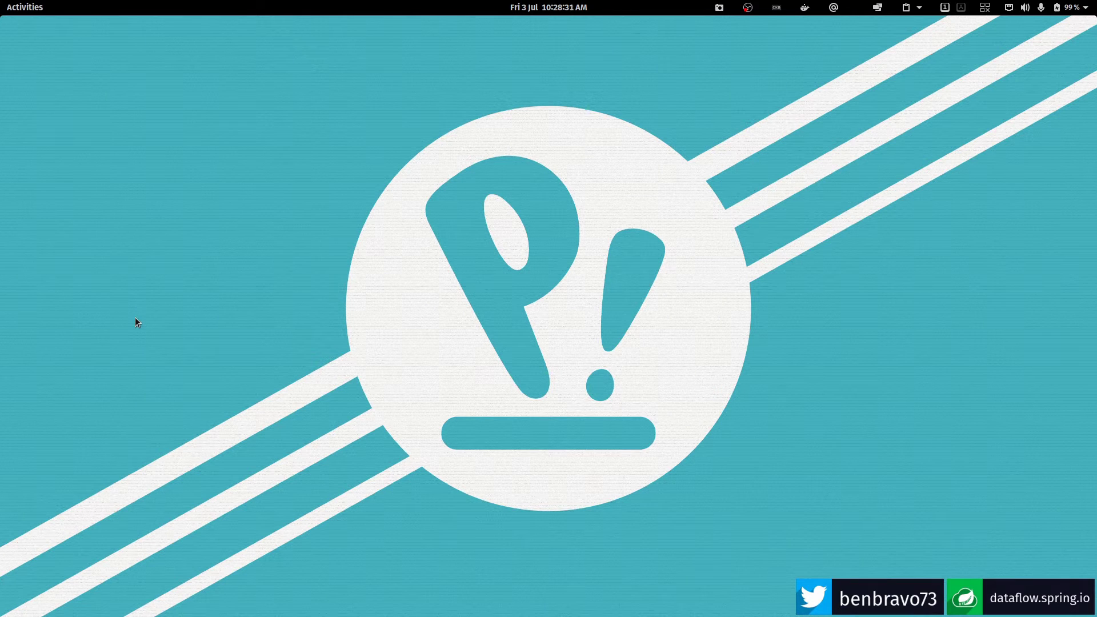
- Check k9s, then open the Data Flow dashboard's empty Applications page in Firefox
key(alt+Tab)
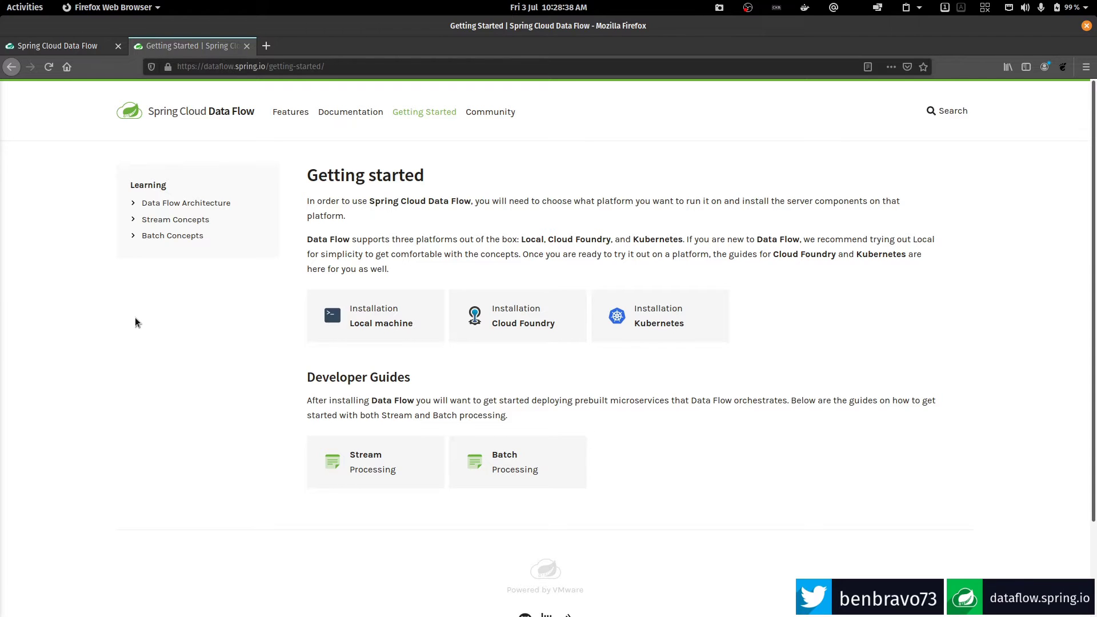
key(alt+Tab)
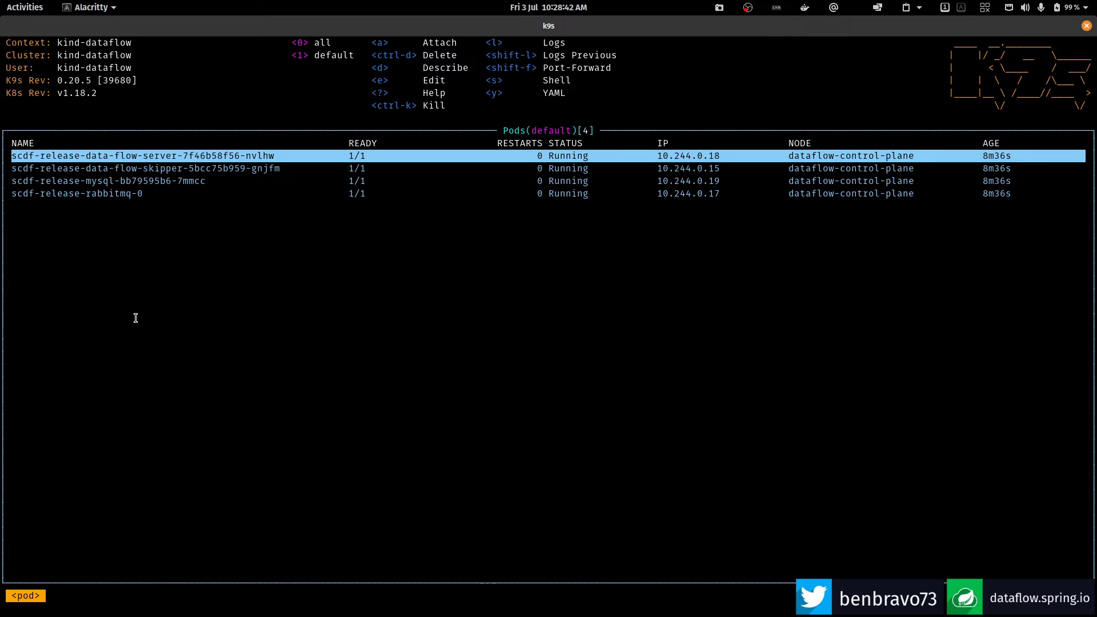
key(alt+Tab)
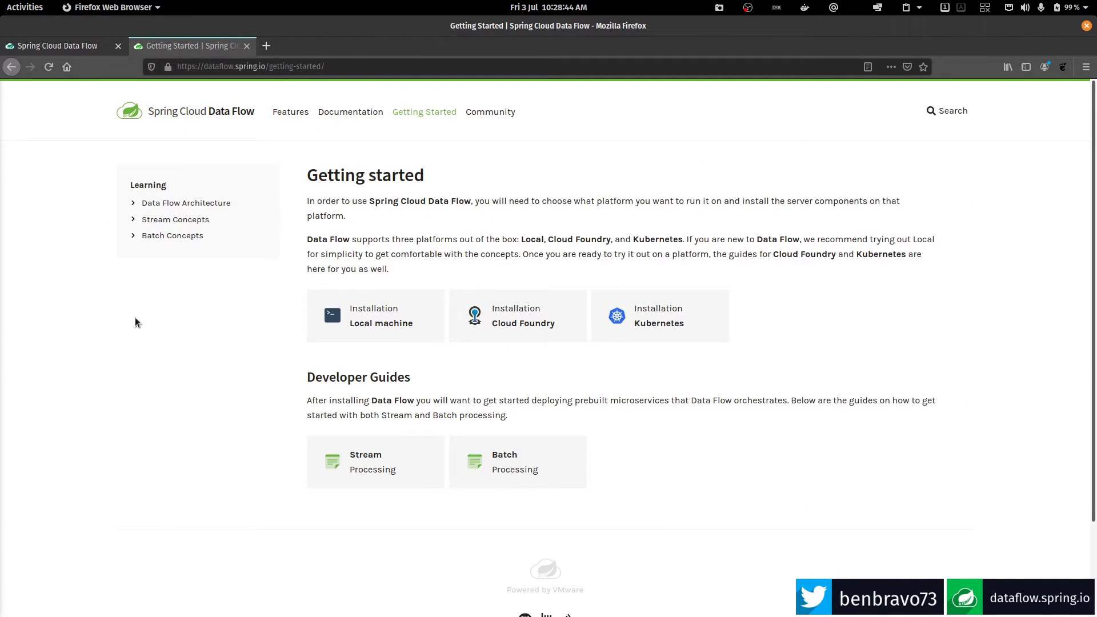
click(58, 46)
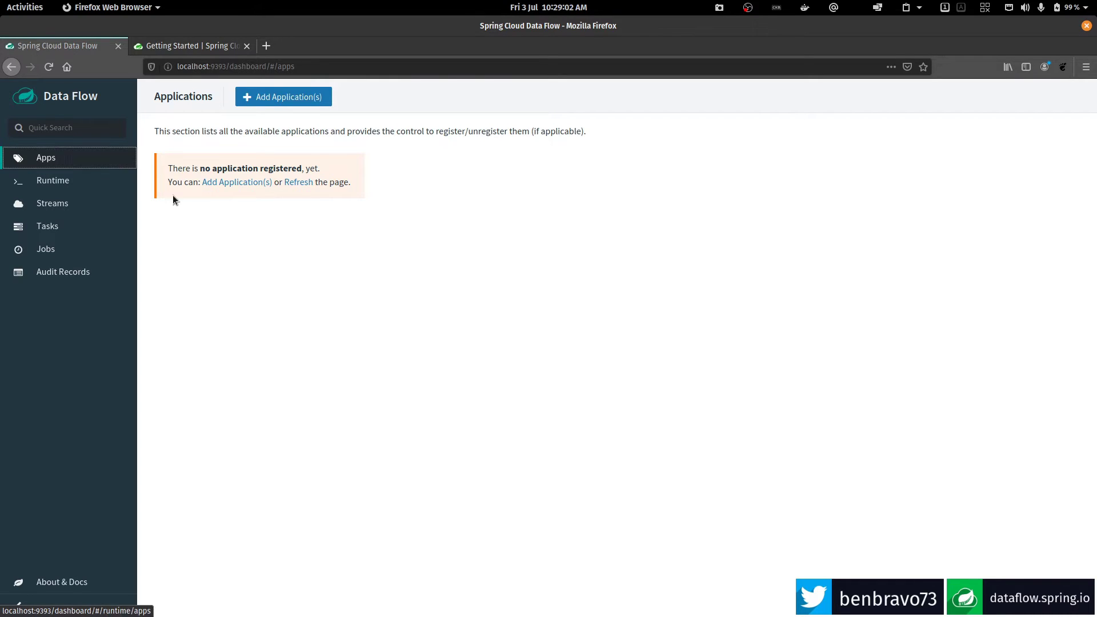
- Bulk-import the Stream Apps (RabbitMQ/Docker) from the pre-filled HTTP URI
click(284, 96)
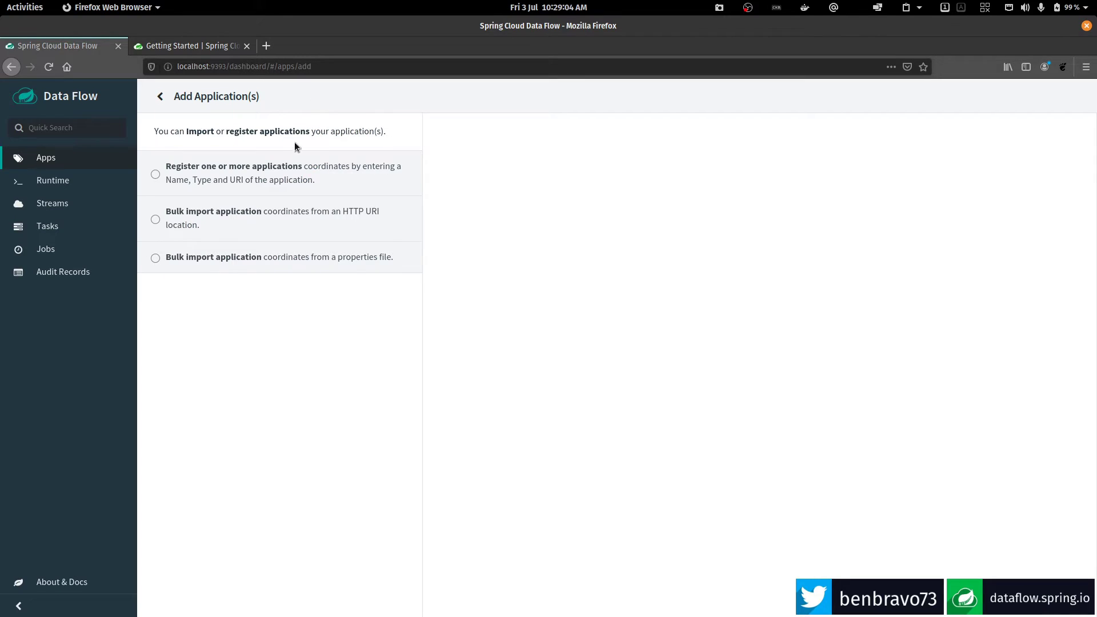
click(261, 178)
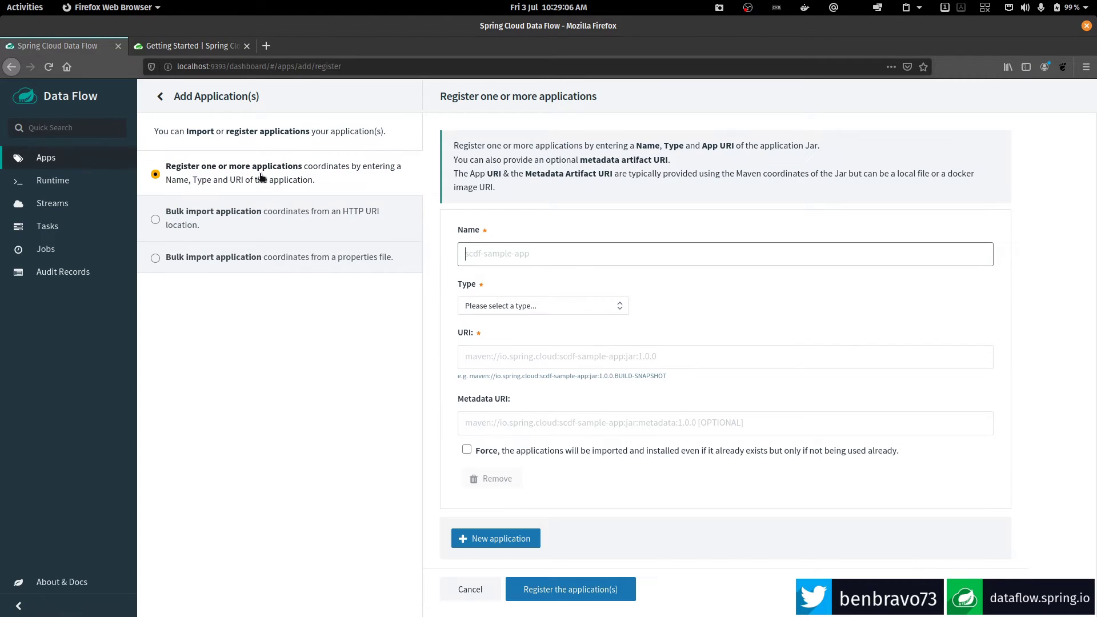
click(217, 214)
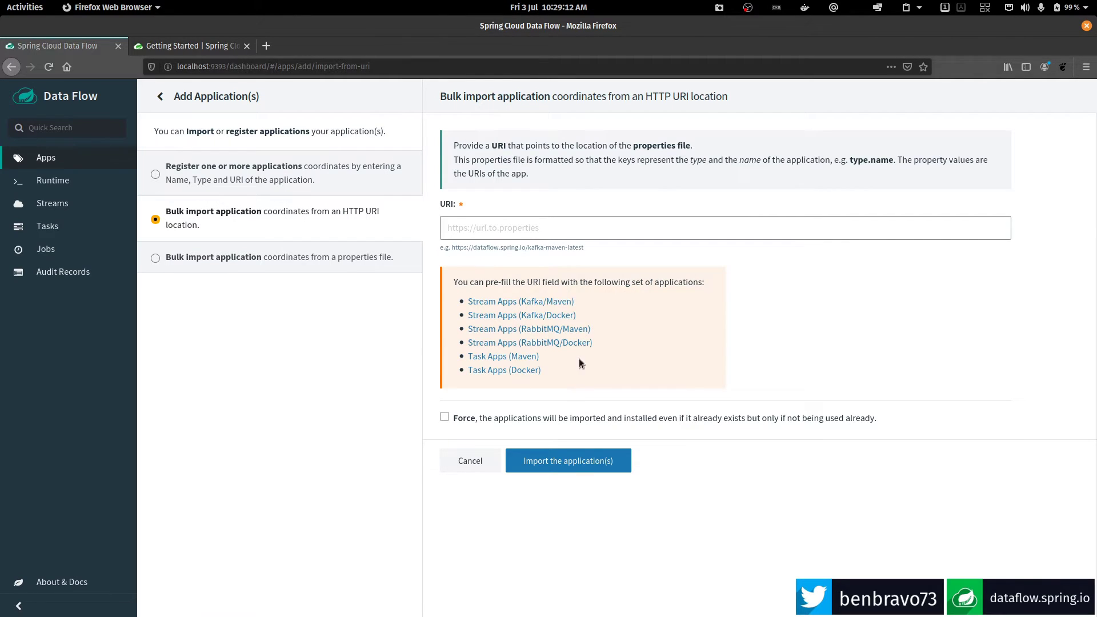
click(576, 343)
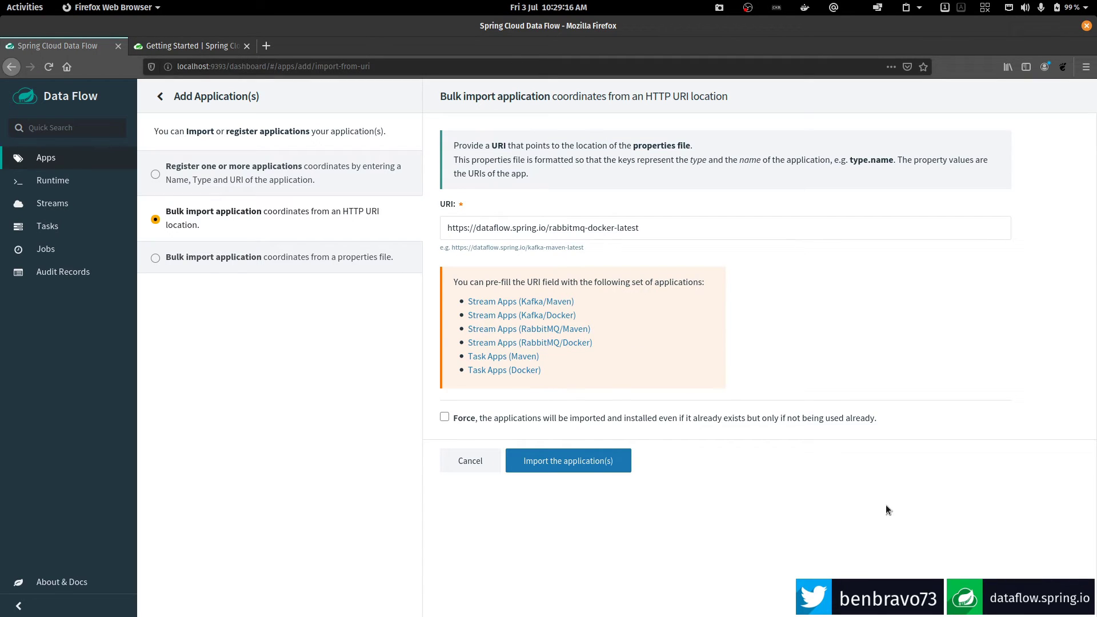
click(575, 463)
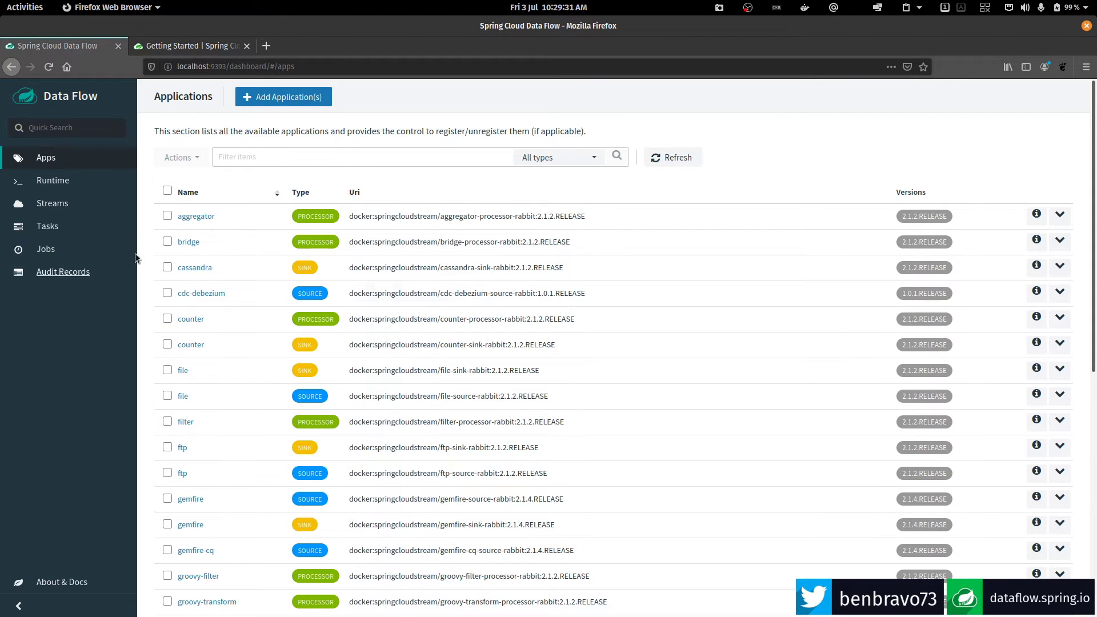
- In a new stream, place http and log on the canvas and link http's output to log
click(52, 204)
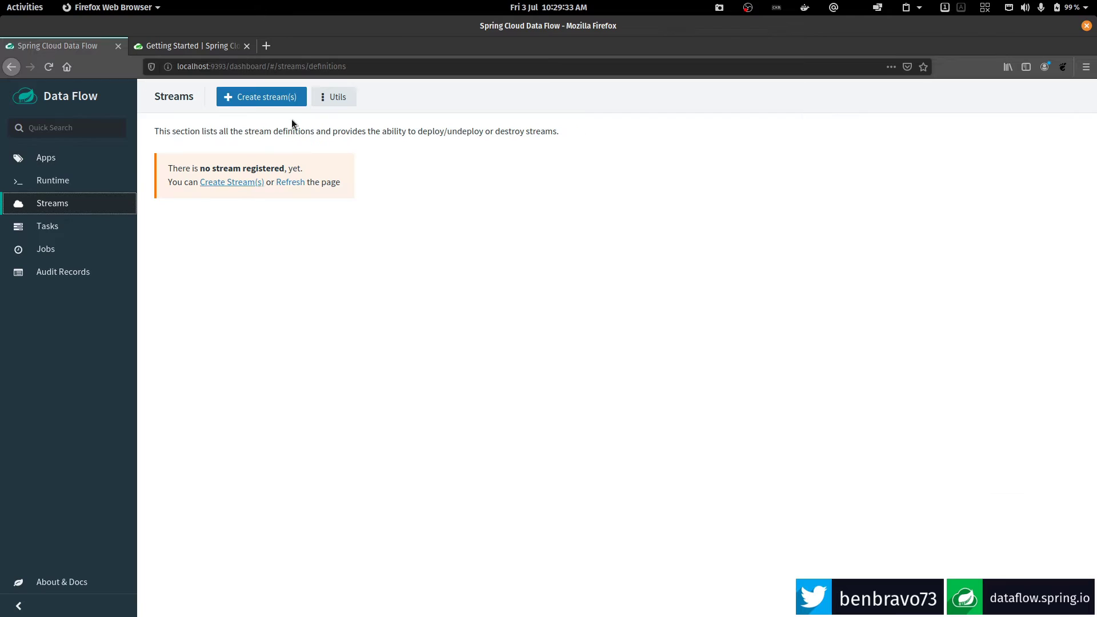
click(287, 102)
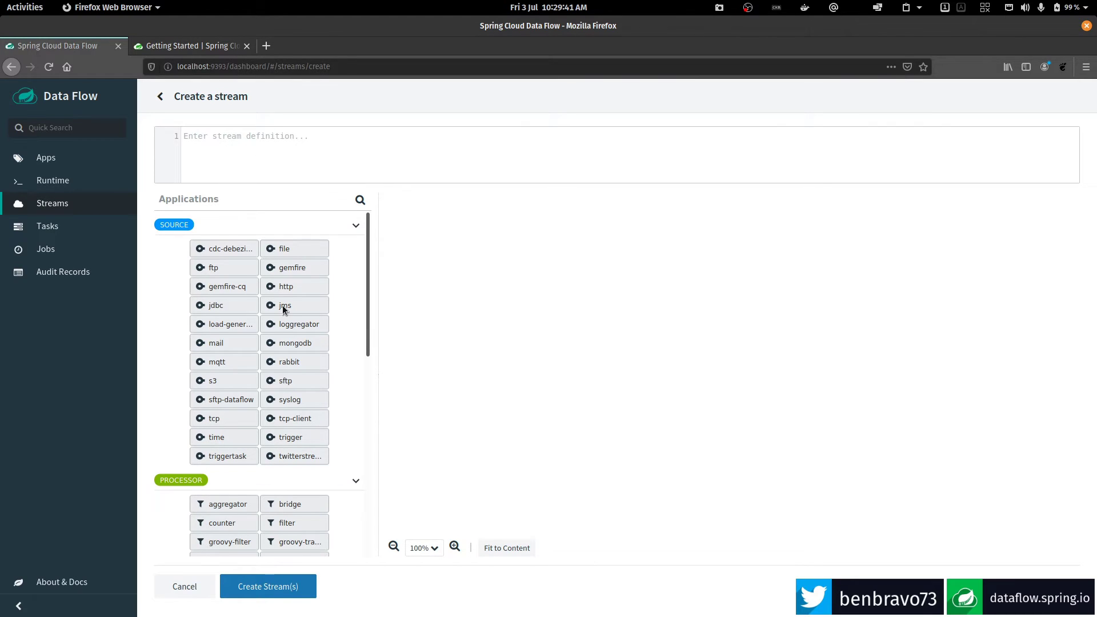
drag(285, 289, 446, 249)
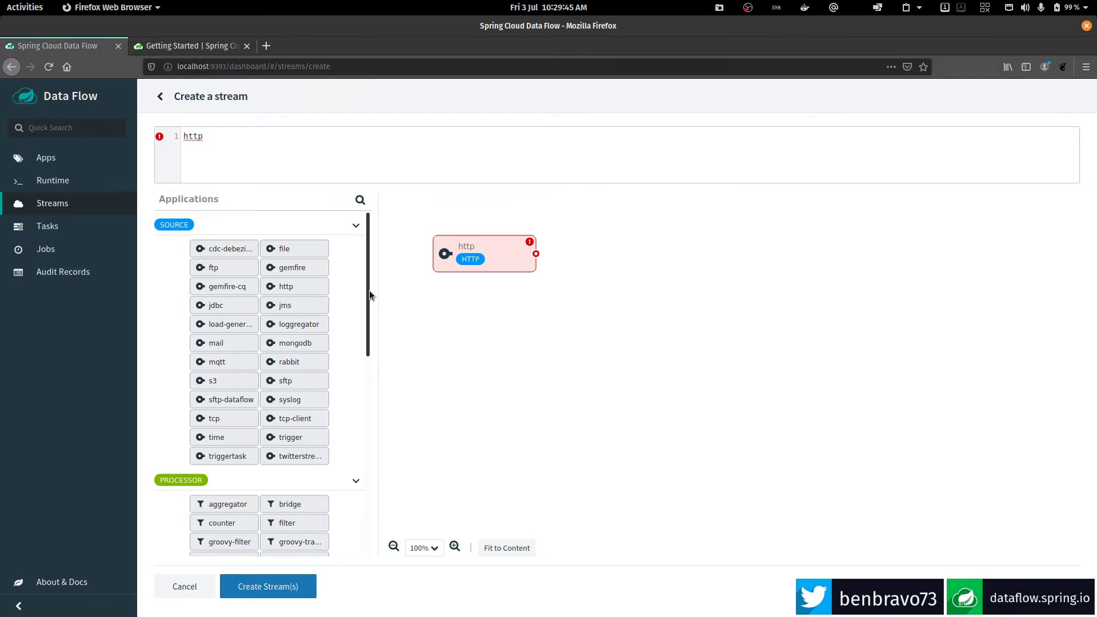
mouse_move(369, 291)
mouse_down()
mouse_move(355, 340)
mouse_move(358, 515)
mouse_up()
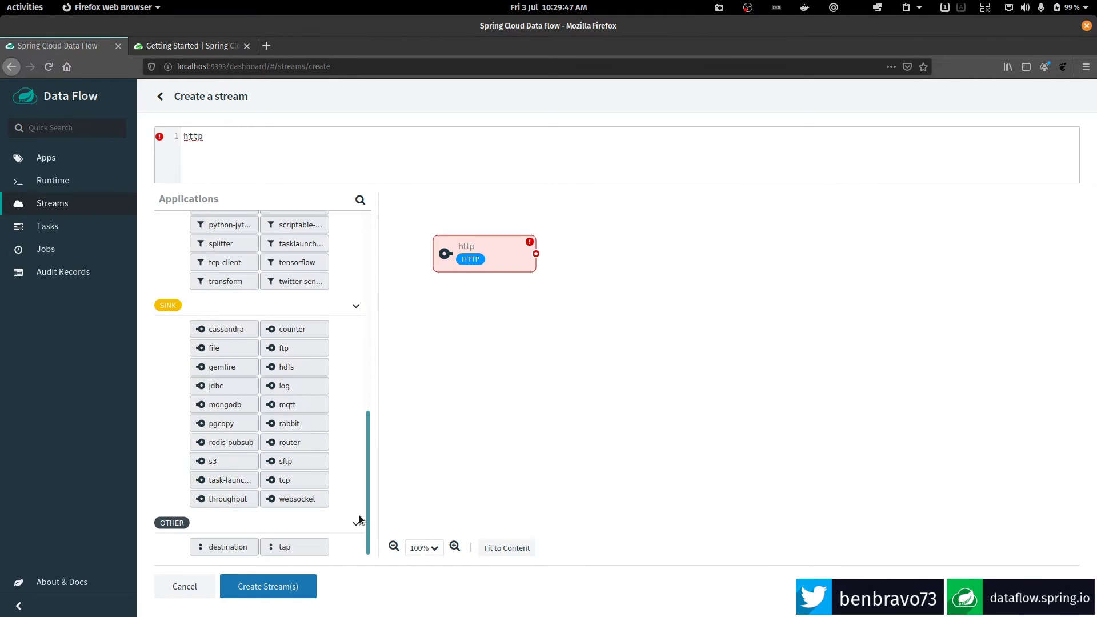
drag(291, 388, 612, 226)
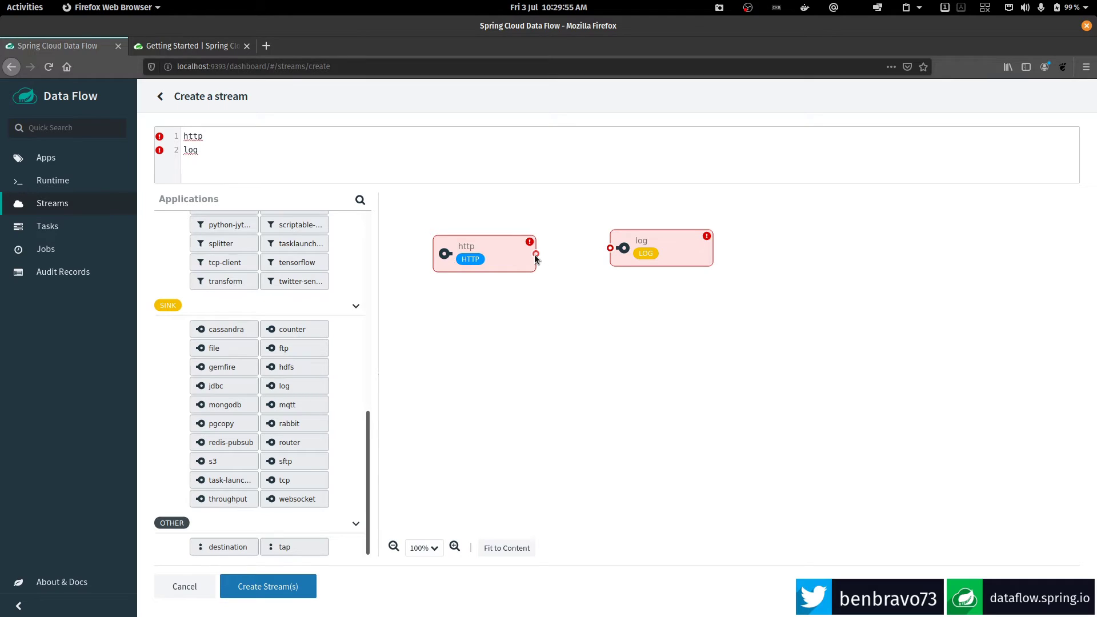
drag(535, 253, 609, 249)
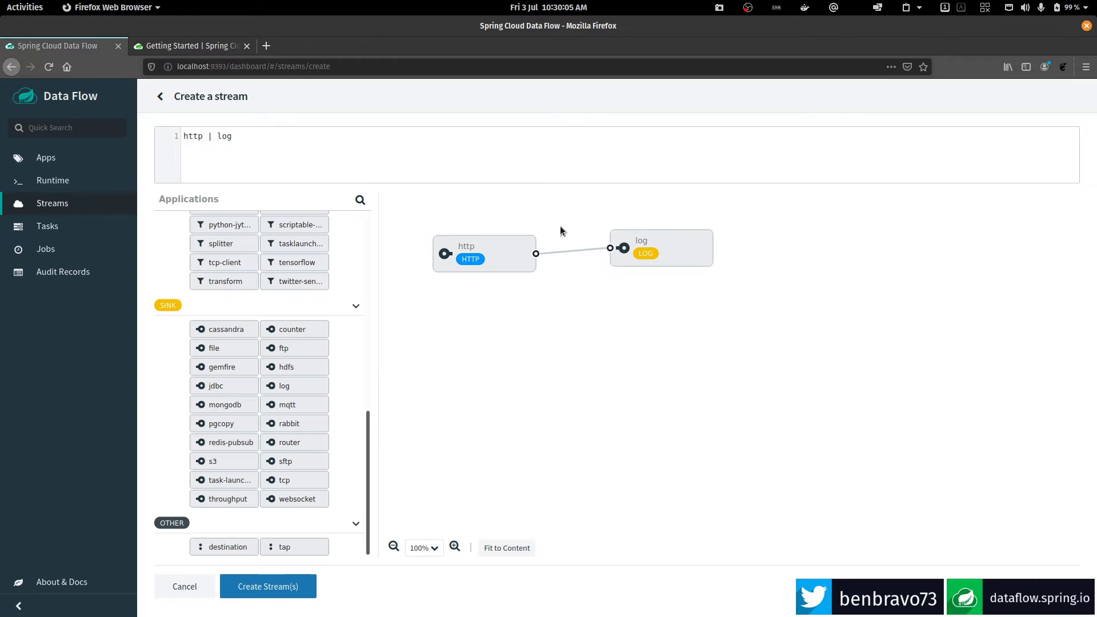
- Accept the suggested name http-log-stream and create the stream
click(273, 586)
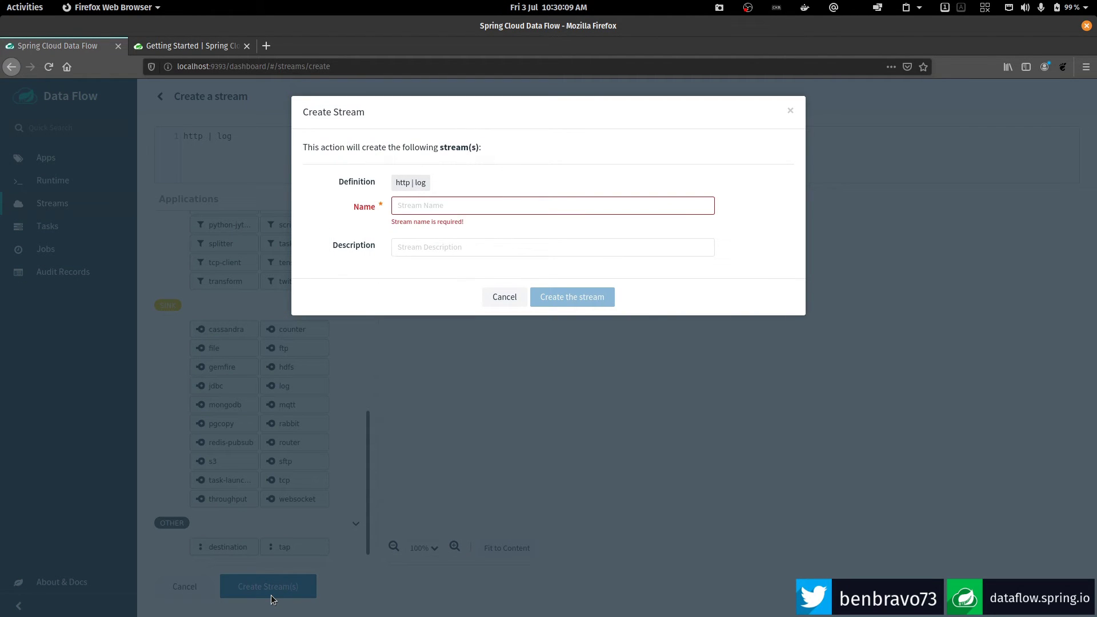
text(htt)
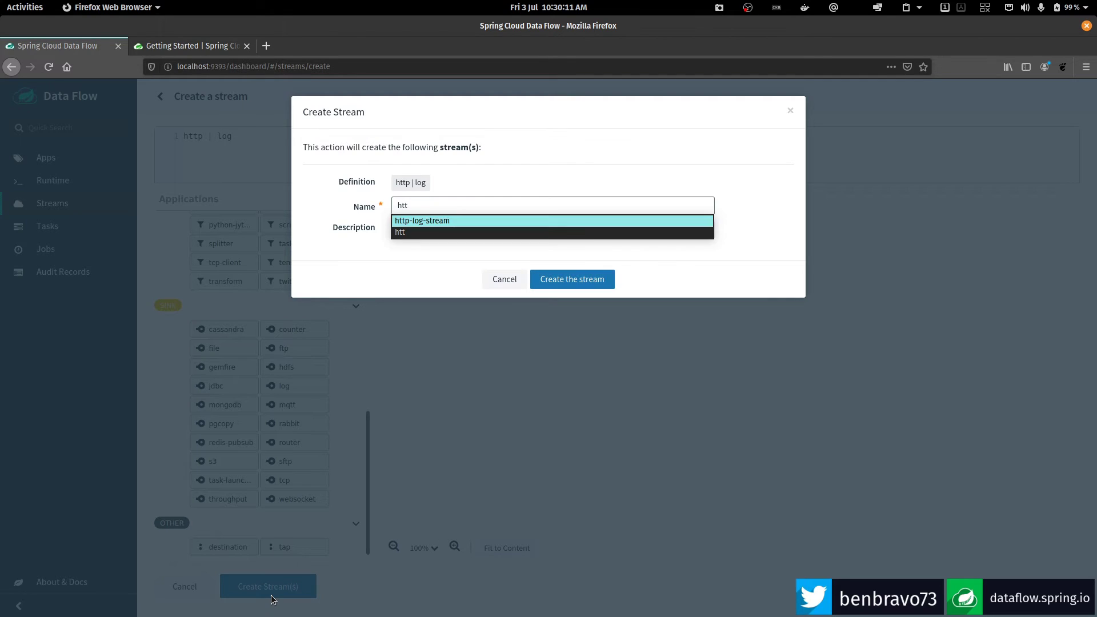
key(Return)
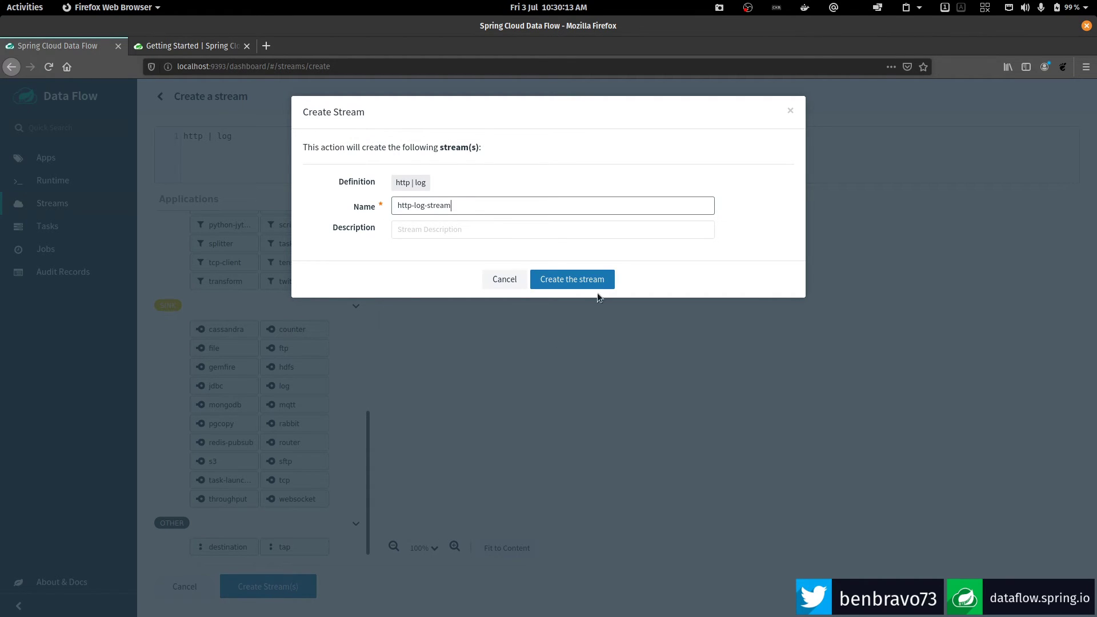
click(601, 274)
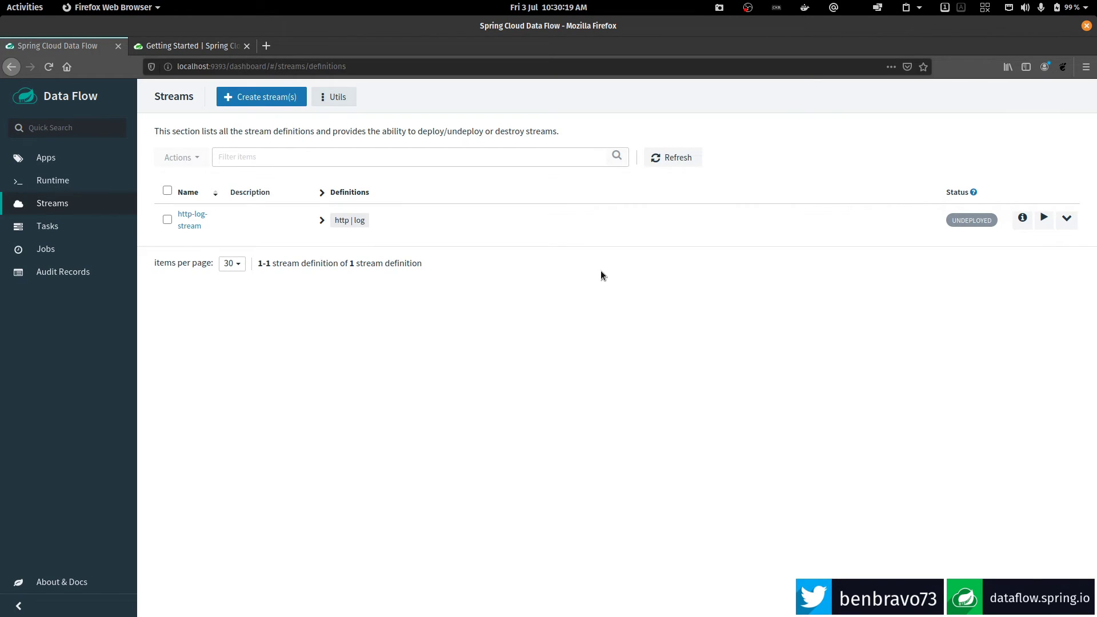
- Deploy http-log-stream from its deployment settings, keeping the default properties
click(1044, 219)
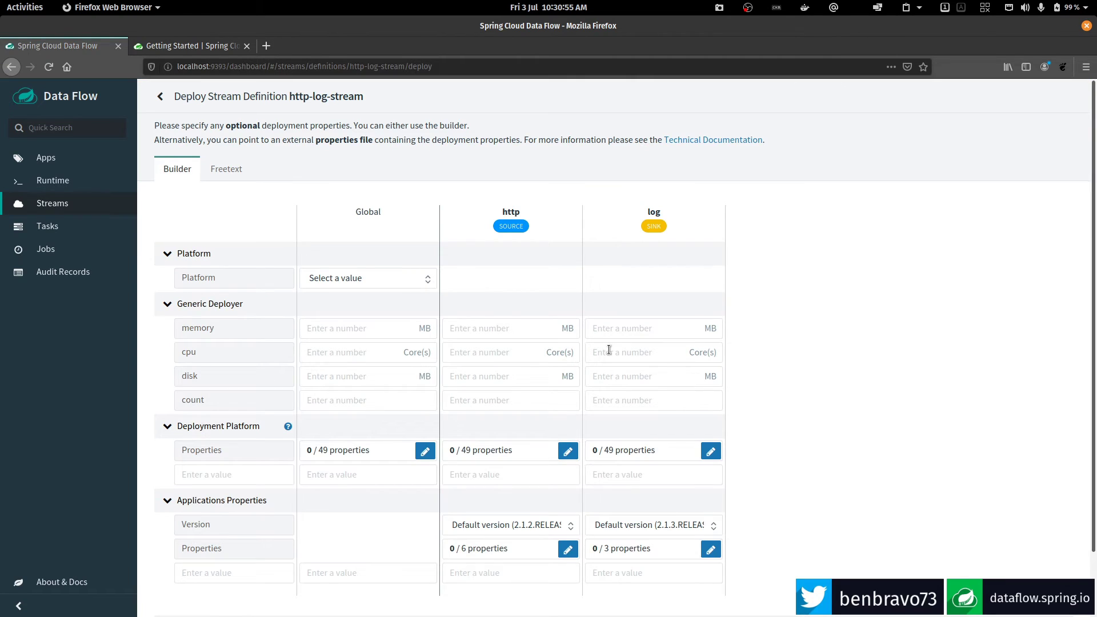
scroll(609, 350, down, 2)
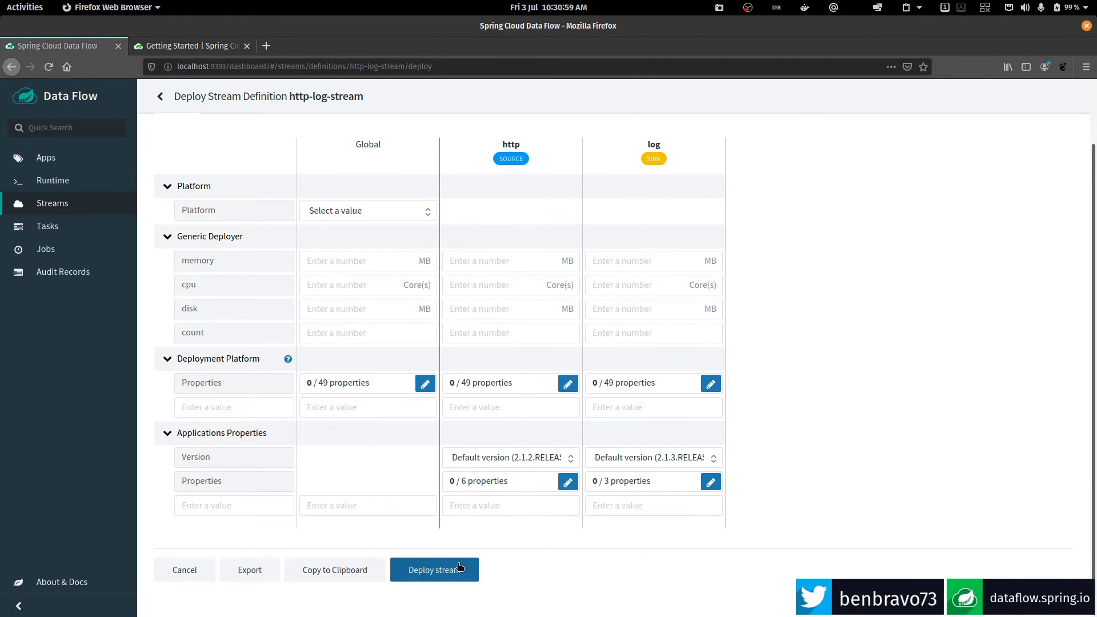
click(438, 569)
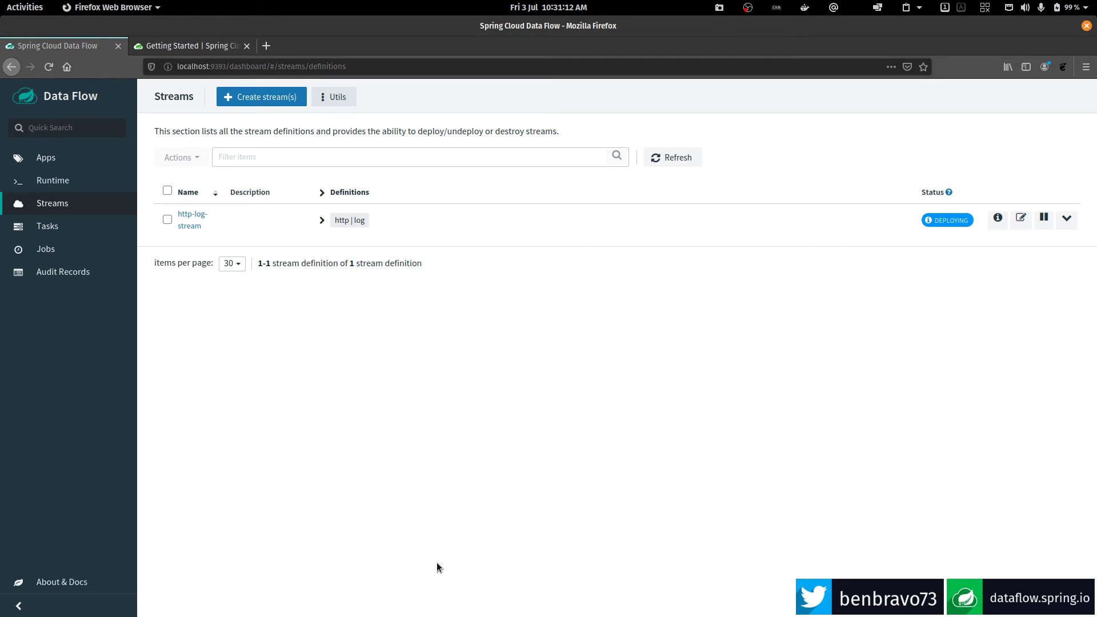
- Switch to the k9s terminal showing the running http and log pods
key(alt+Tab)
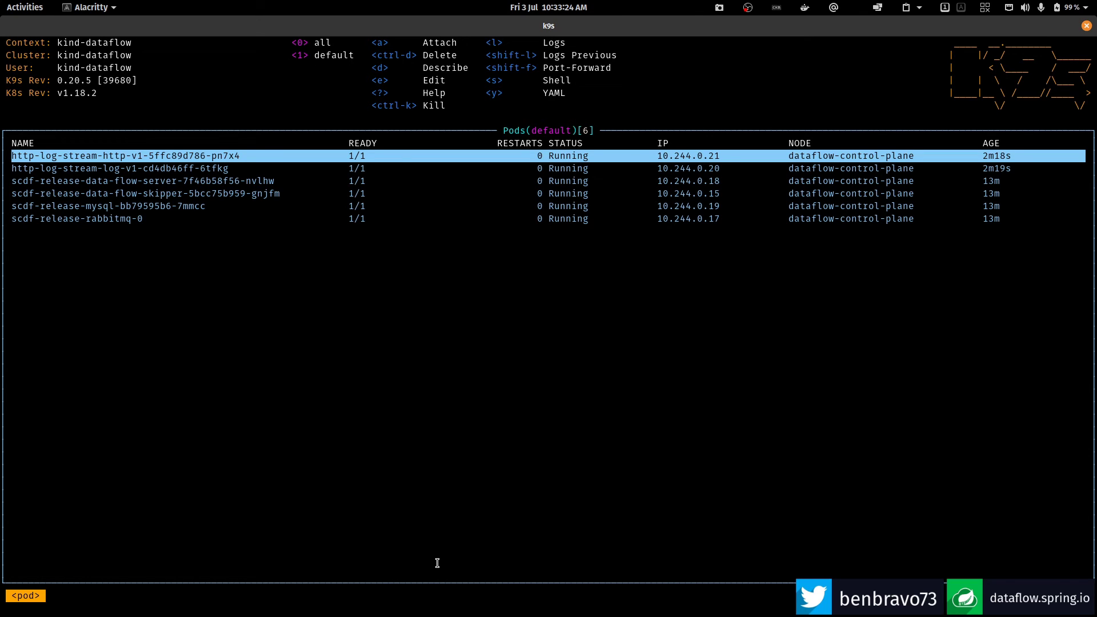
- Port-forward localhost 8080 to the http pod's port 8080, then move to an empty workspace
key(shift+f)
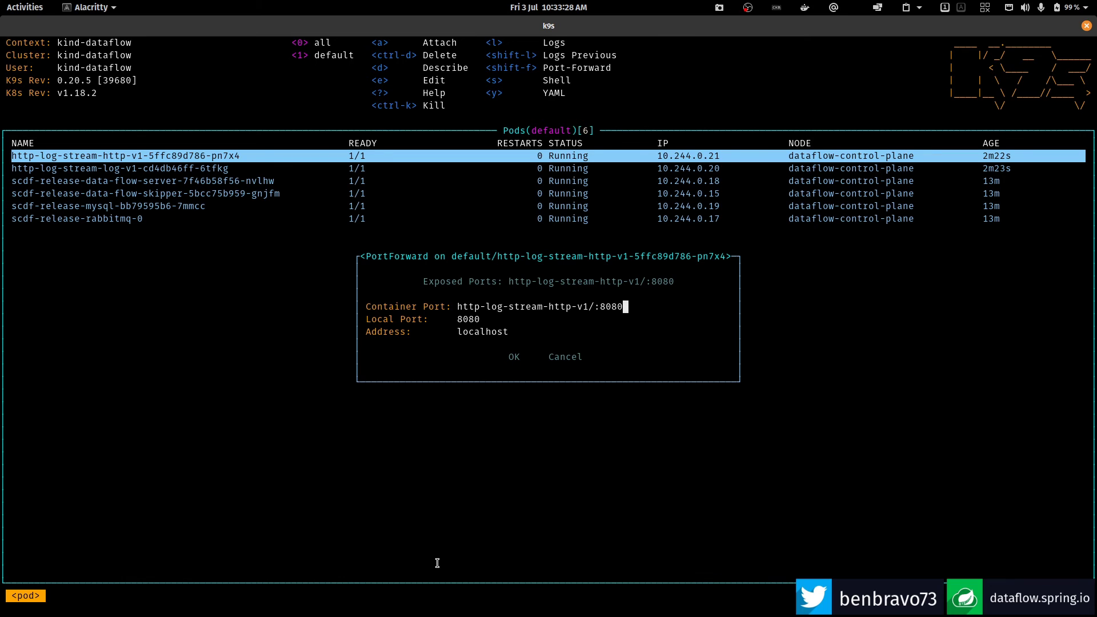
key(Tab)
key(Tab)
key(Tab)
key(Return)
key(super+Page_Down)
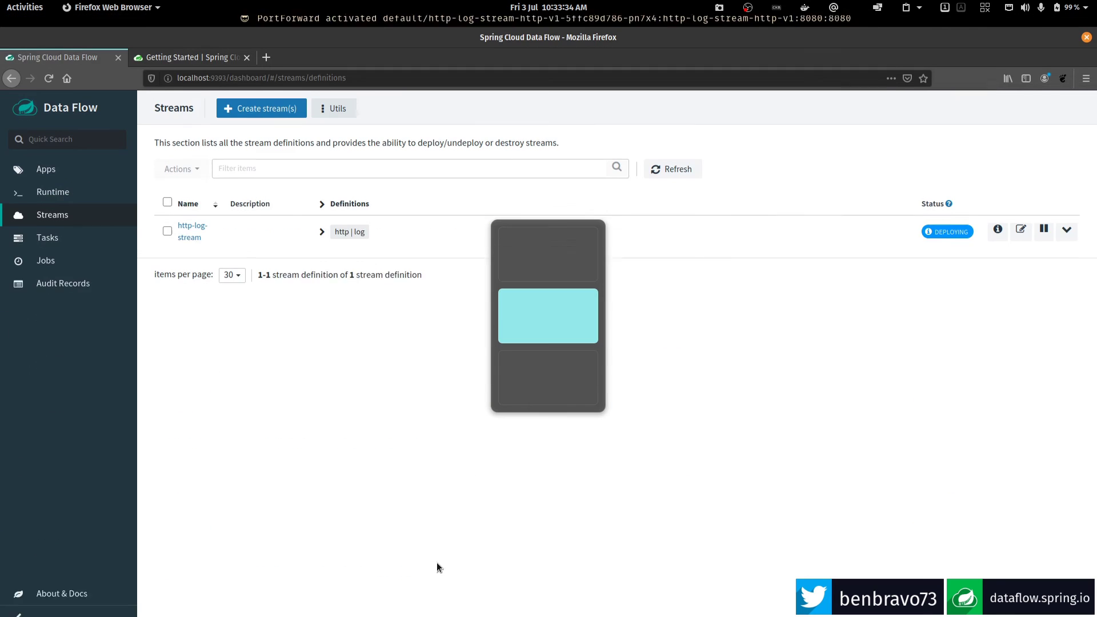
key(super+Page_Down)
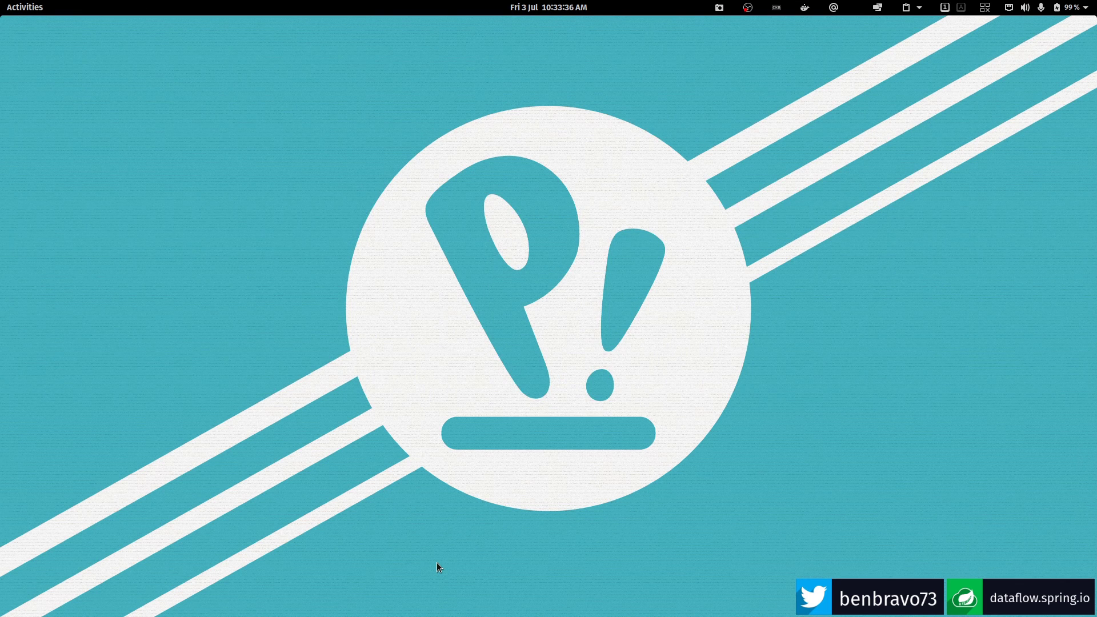
- In a new terminal, run http POST :8080 name=ben (HTTP 202), then return to k9s
key(super+t)
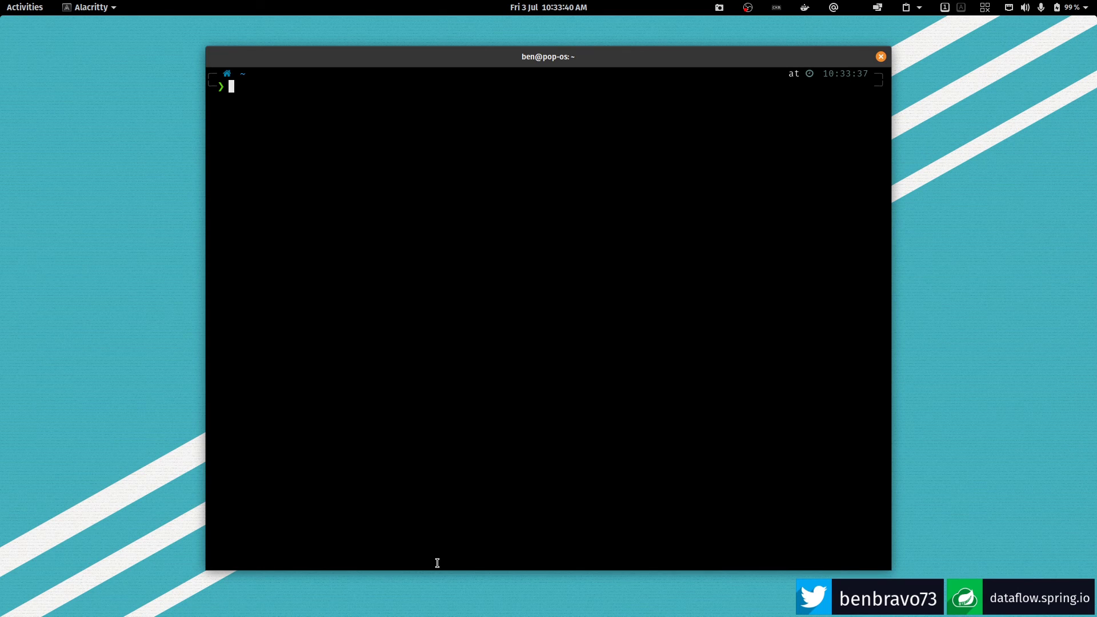
text(httt)
key(BackSpace)
text(p)
key(Right)
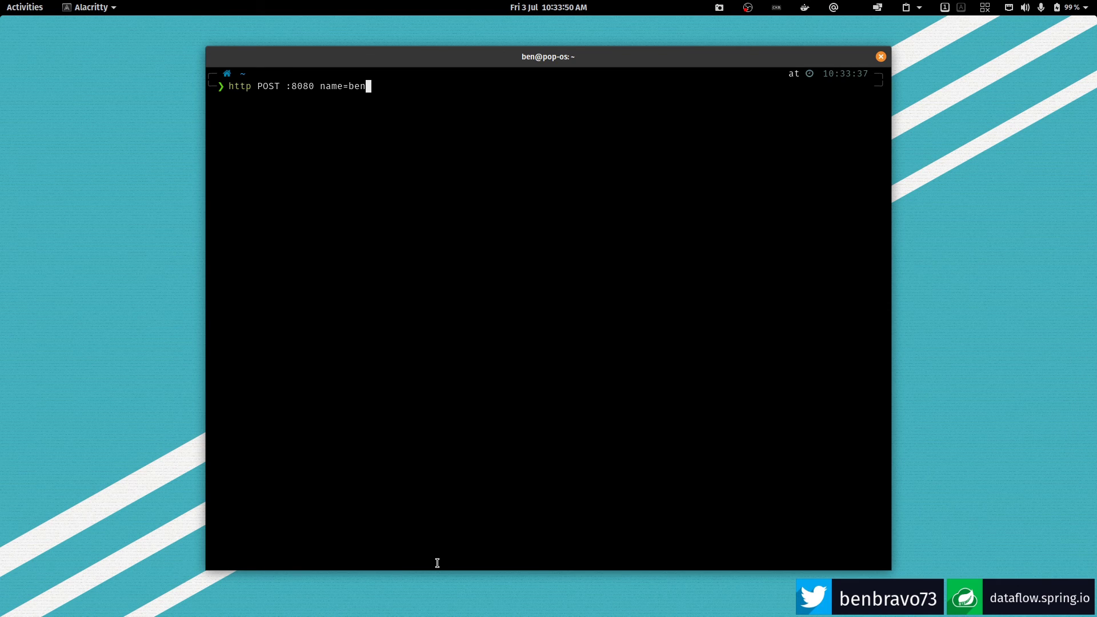
key(Return)
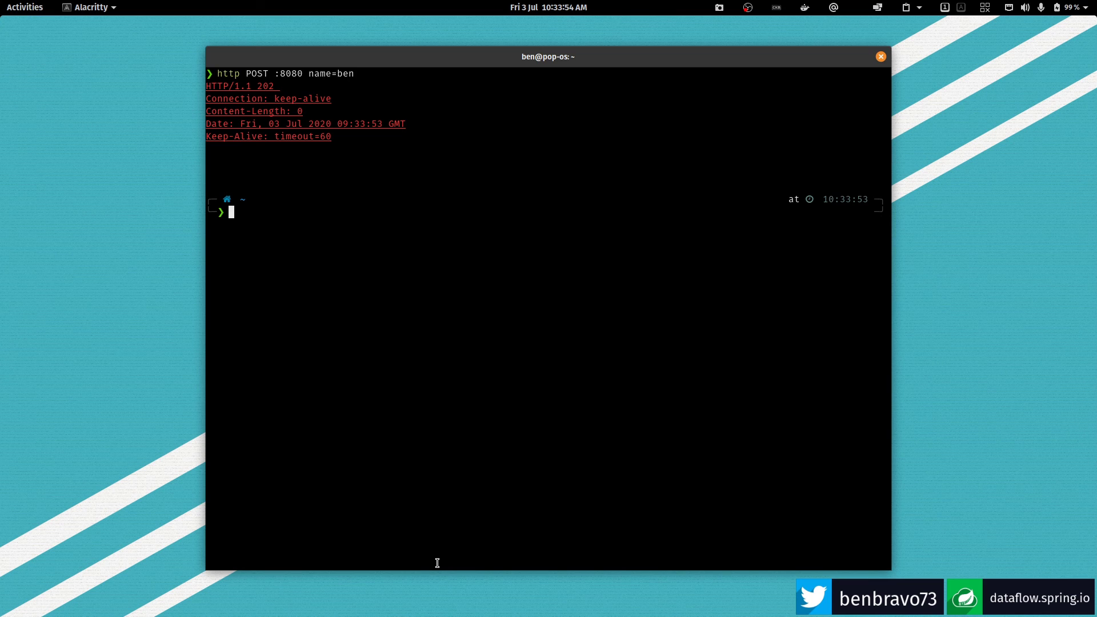
key(alt+Tab)
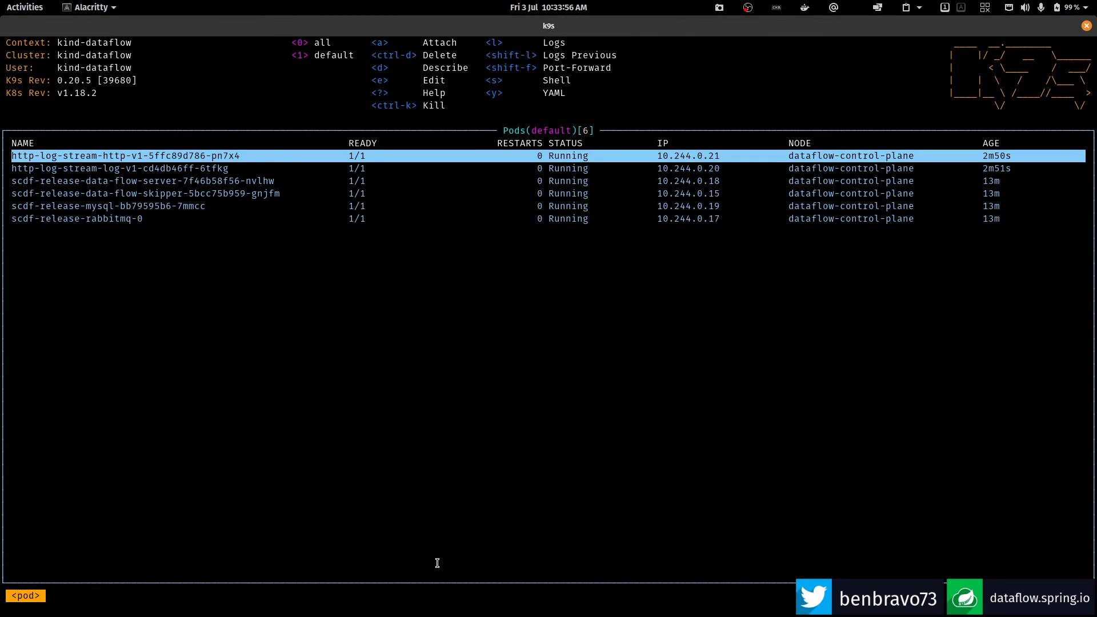
key(Down)
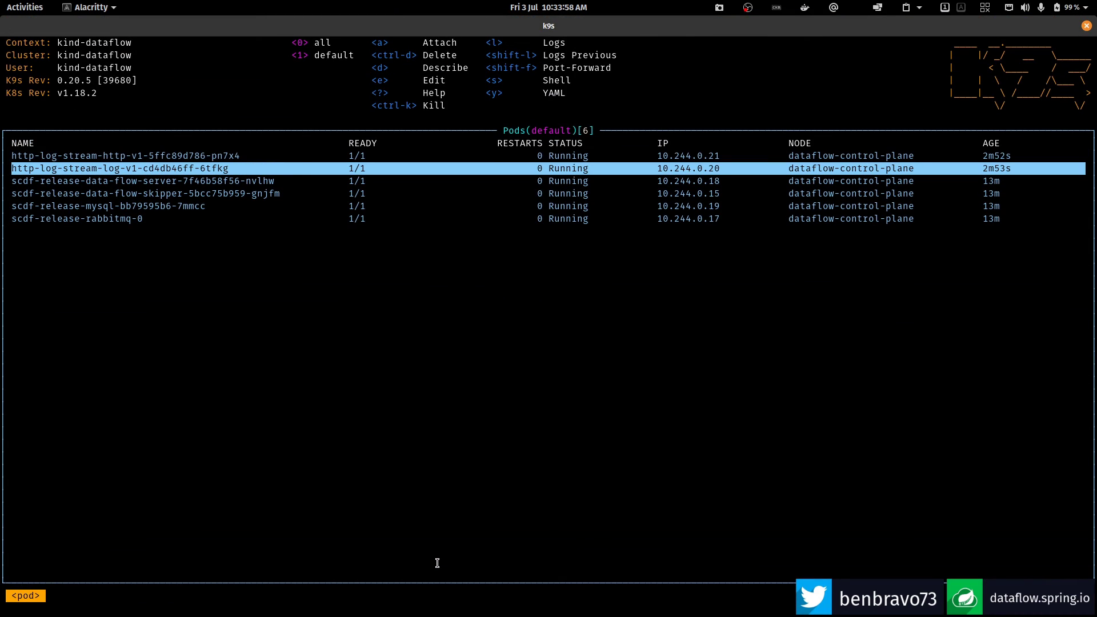
key(l)
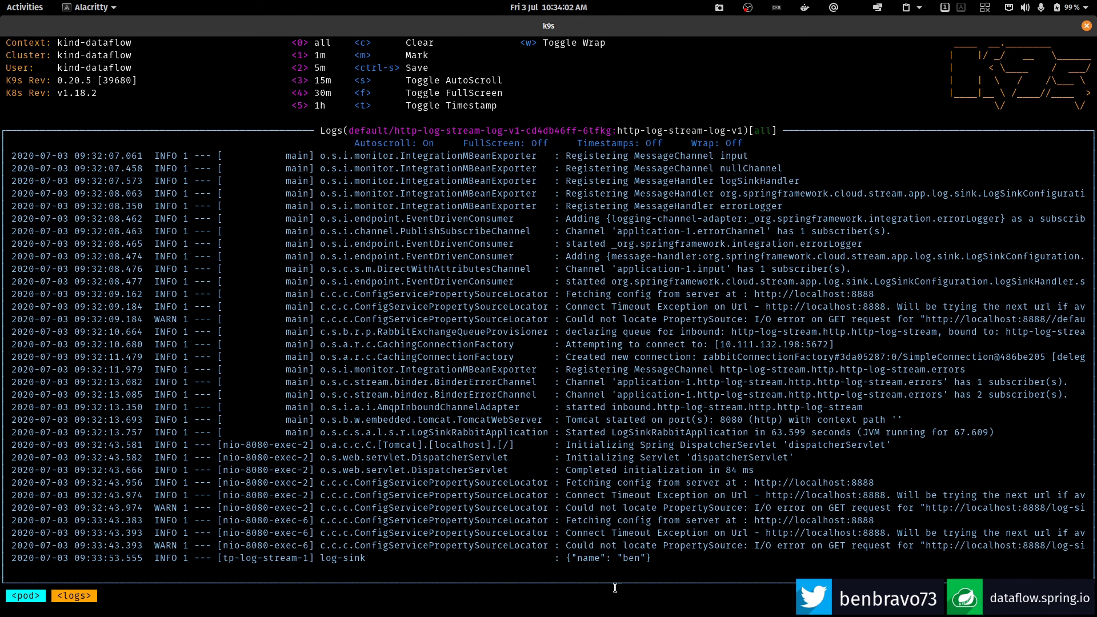
drag(668, 558, 562, 559)
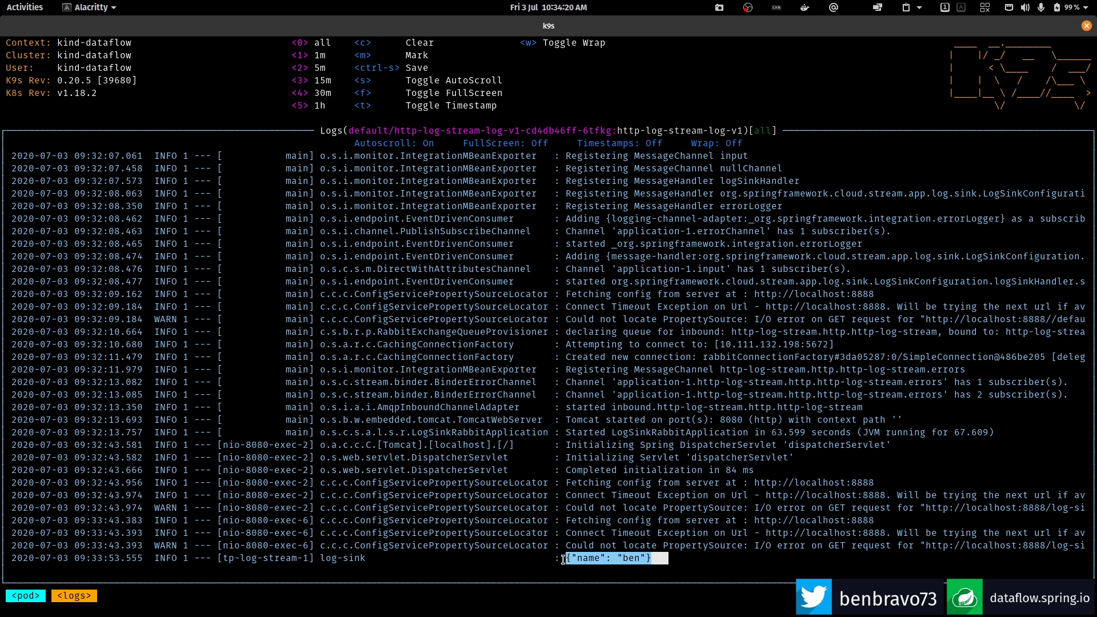
key(Escape)
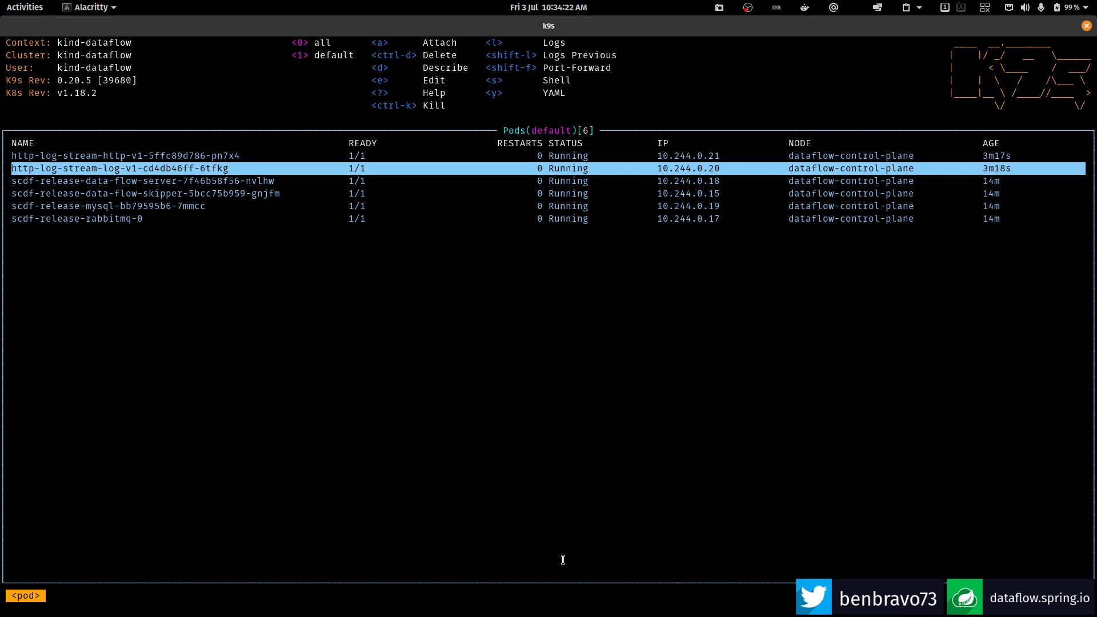